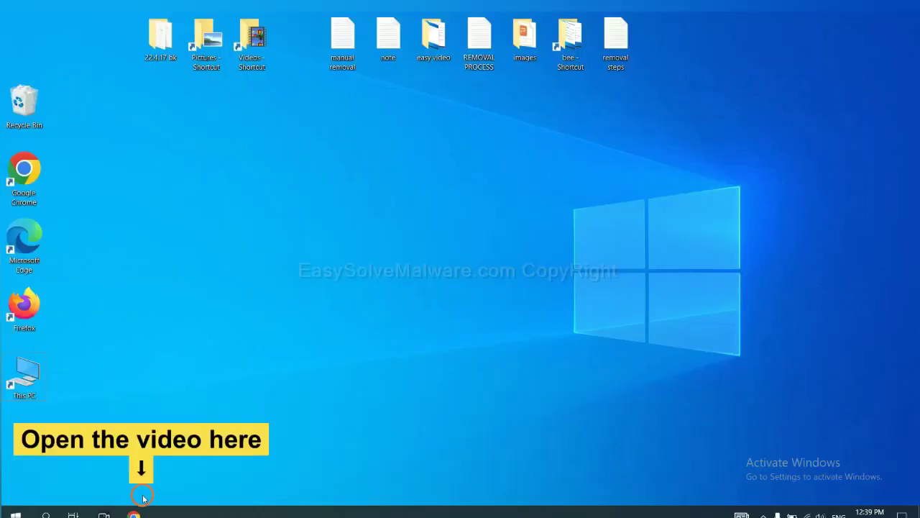
Step: Follow the video's description link to the EasySolveMalware guide and download and open the SpyHunter installer
left_click(140, 513)
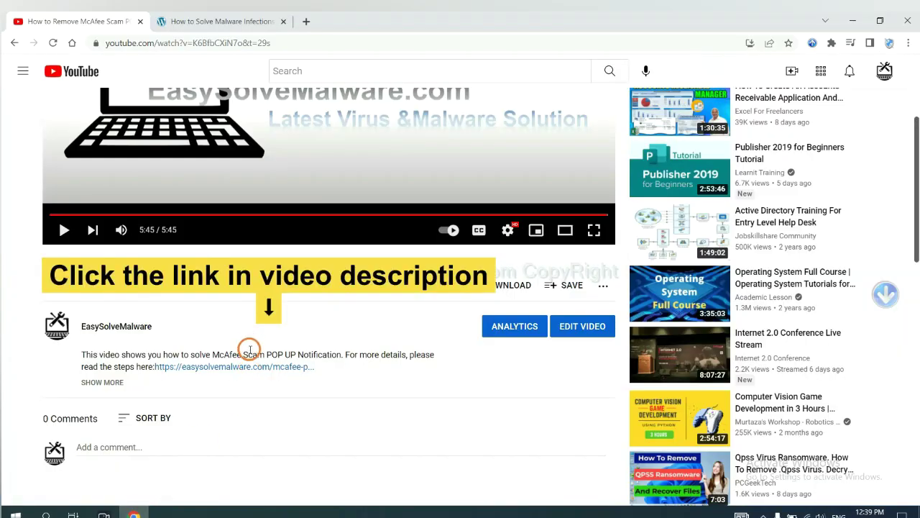
left_click(255, 367)
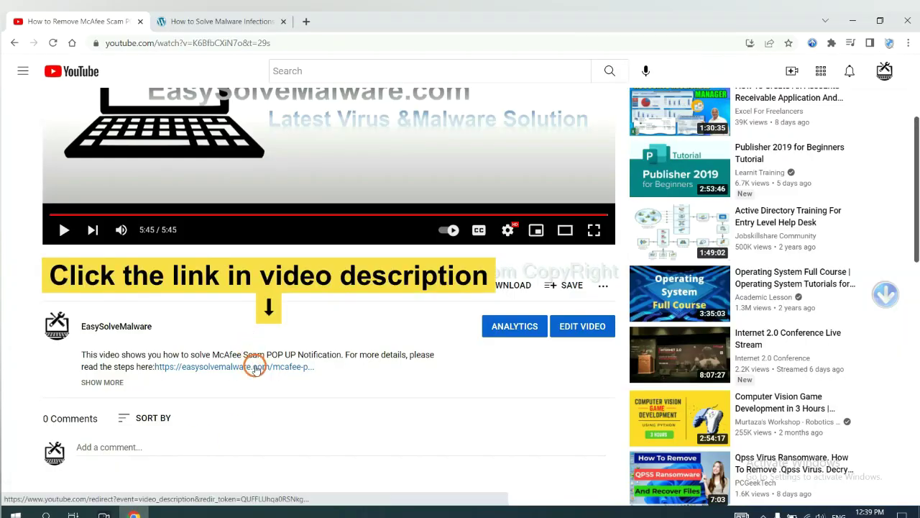
left_click(570, 114)
left_click(915, 252)
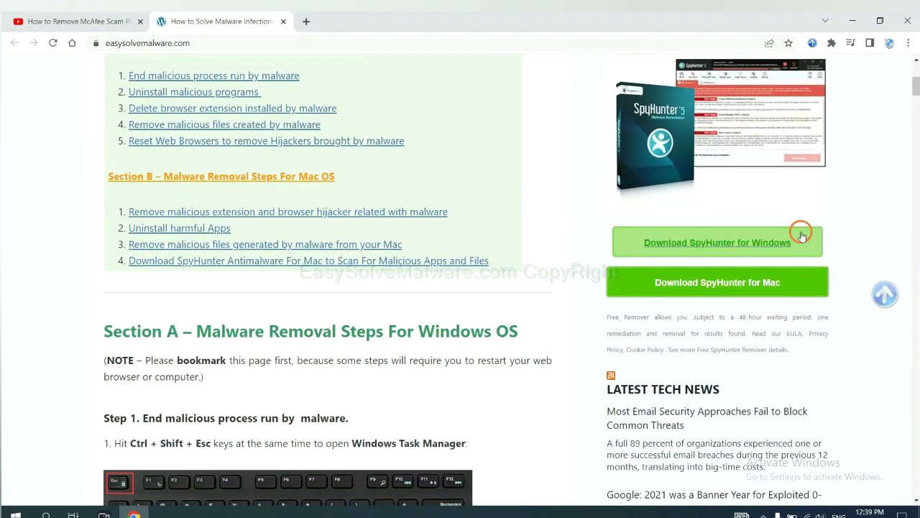
left_click(790, 240)
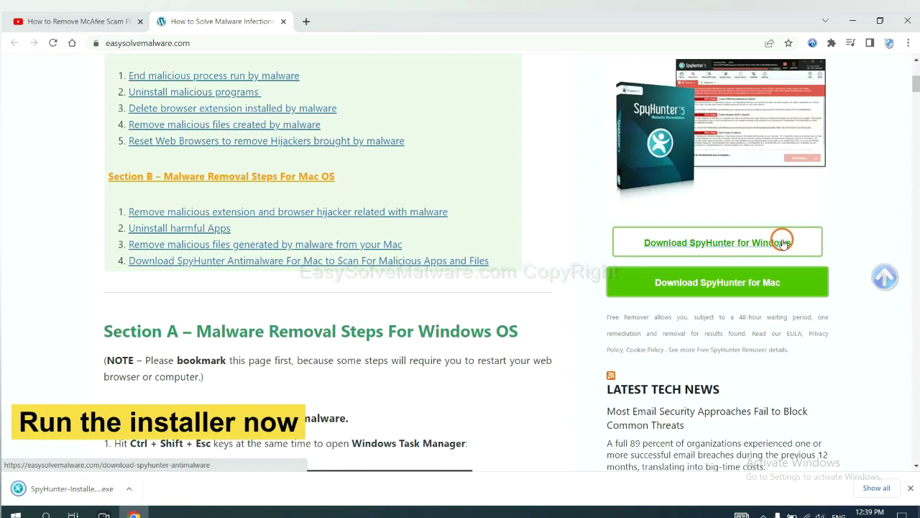
left_click(54, 488)
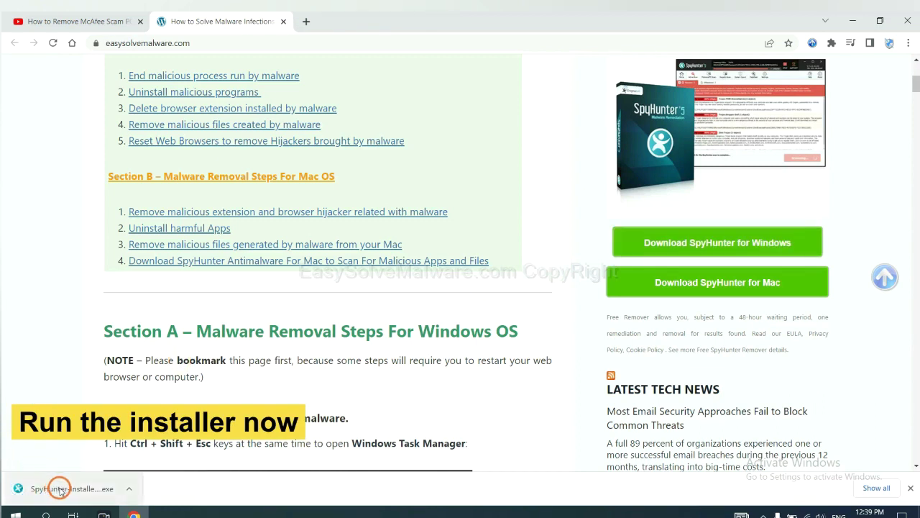
Step: Launch the SpyHunter 5 installer in English and accept the EULA to begin installation
left_click(60, 490)
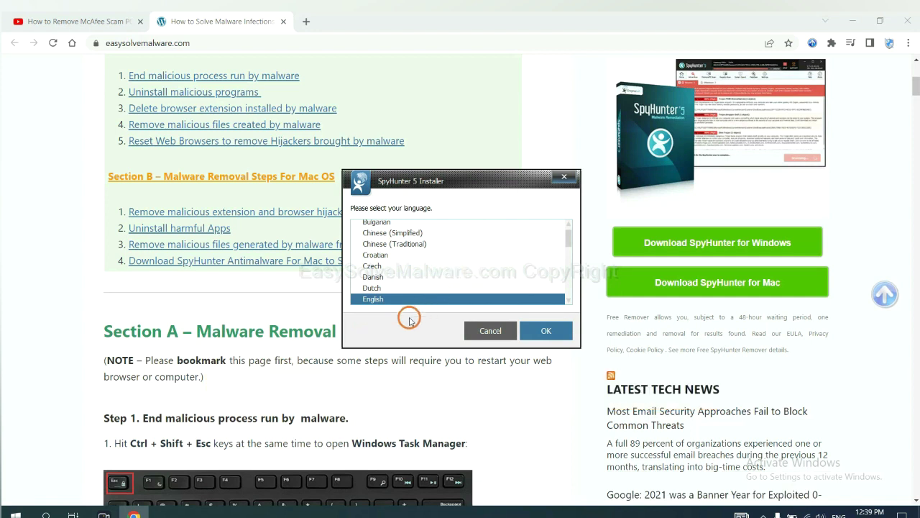
left_click(546, 329)
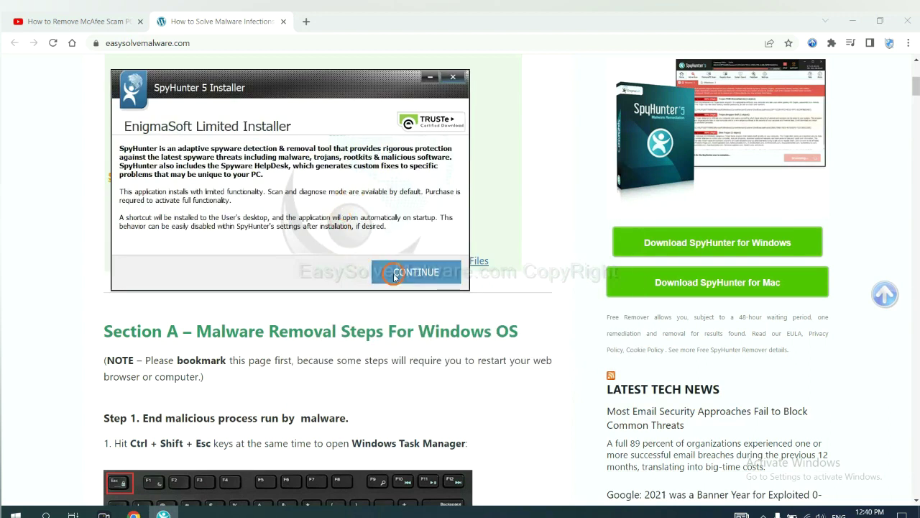
left_click(390, 272)
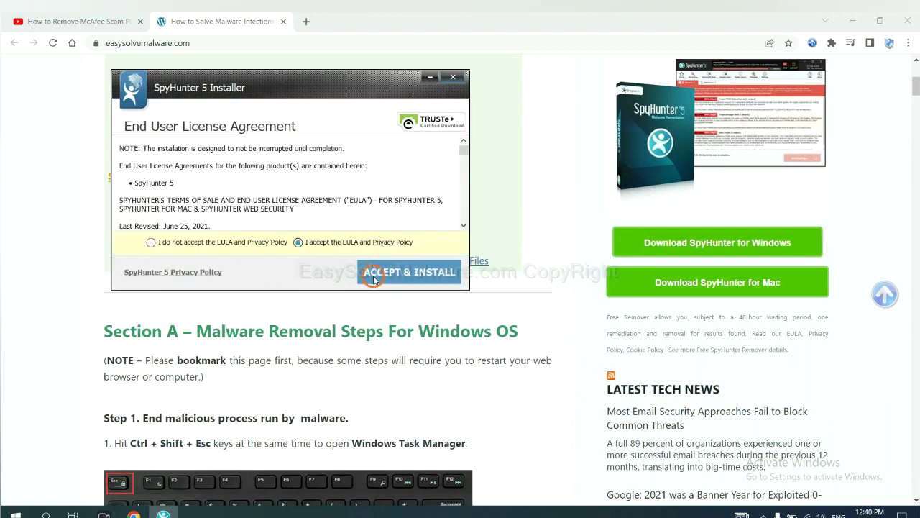
left_click(374, 280)
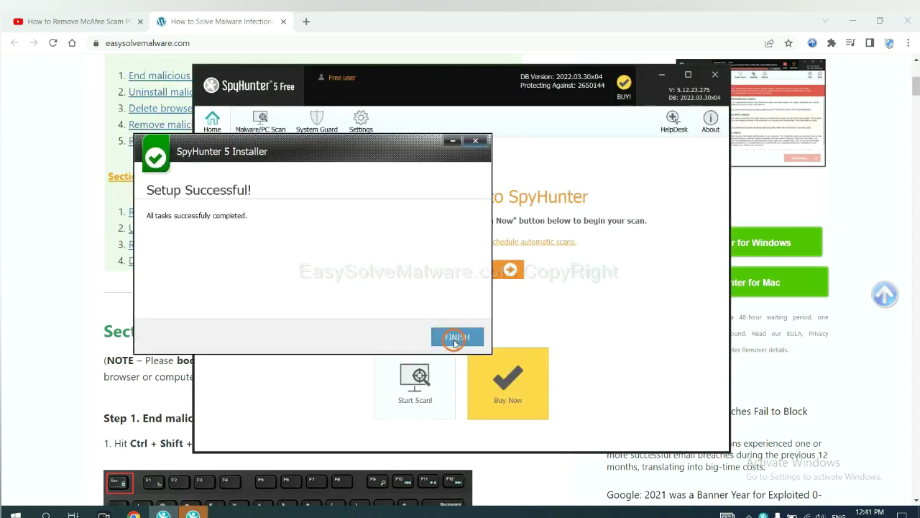
Step: Finish SpyHunter setup, scan the PC, which flags remove360.bat, and continue past the results
left_click(454, 335)
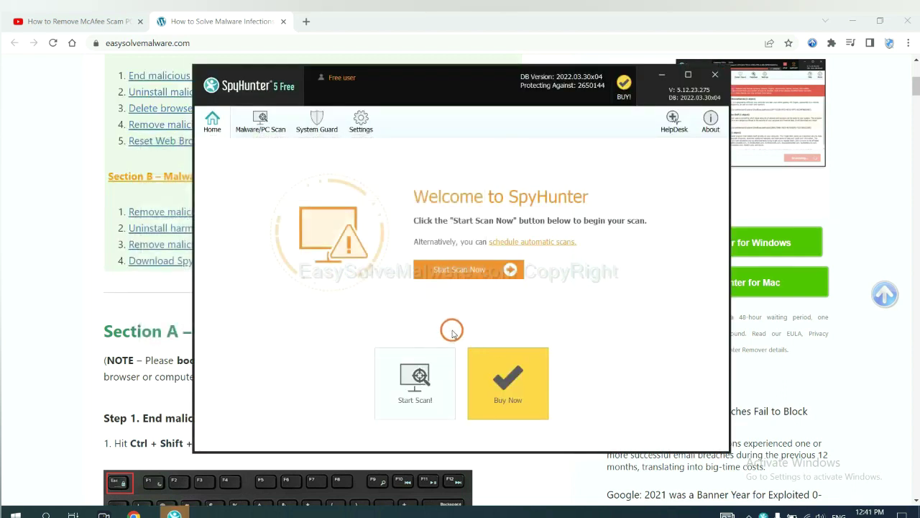
left_click(454, 270)
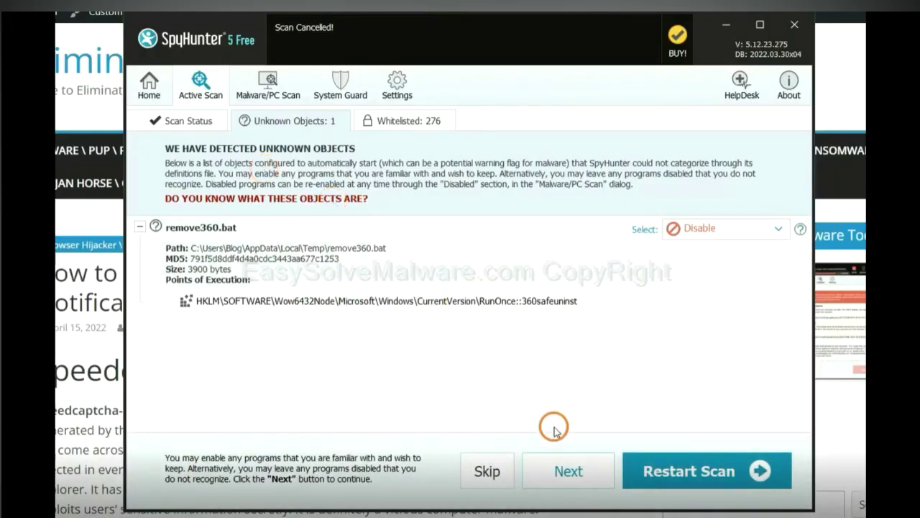
left_click(569, 472)
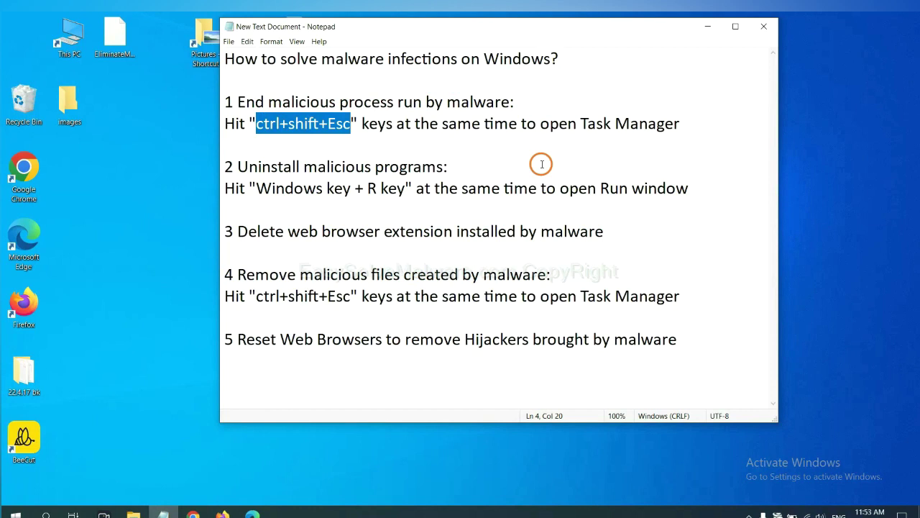
left_click_drag(350, 125, 257, 126)
key("ctrl+shift+Escape")
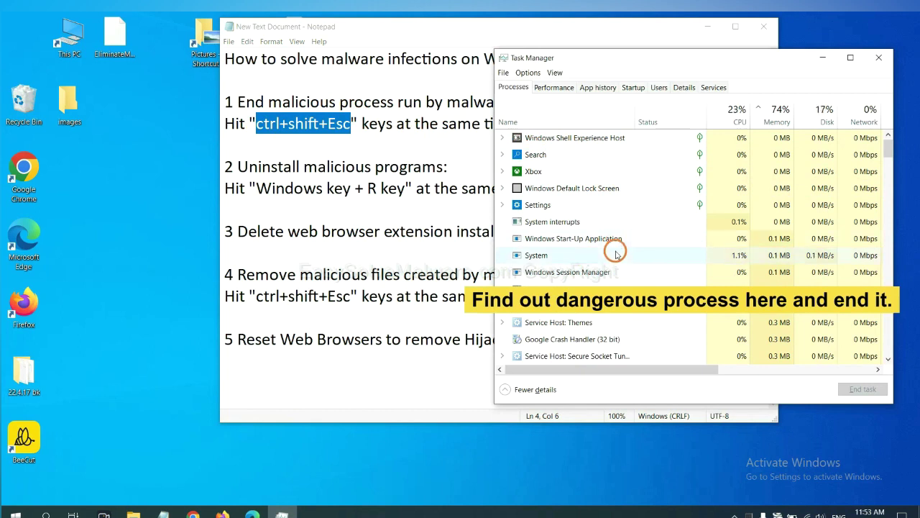
left_click(615, 255)
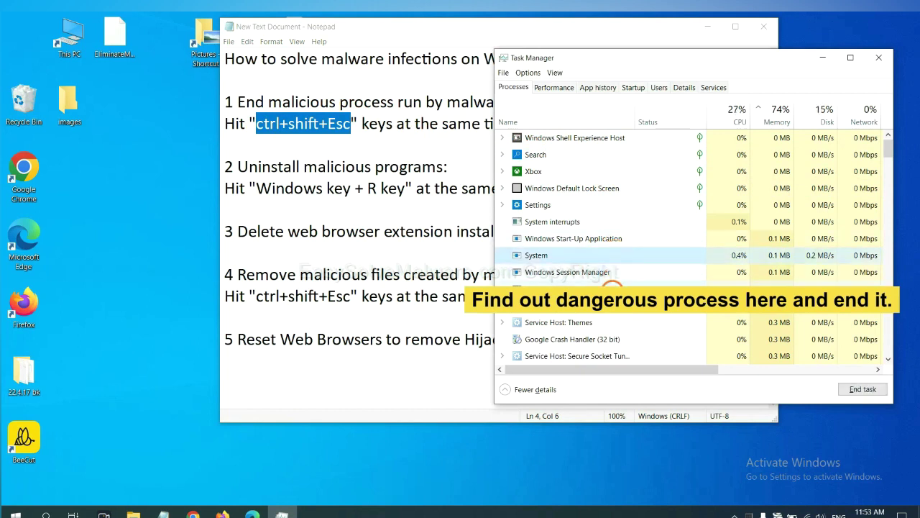
left_click(612, 288)
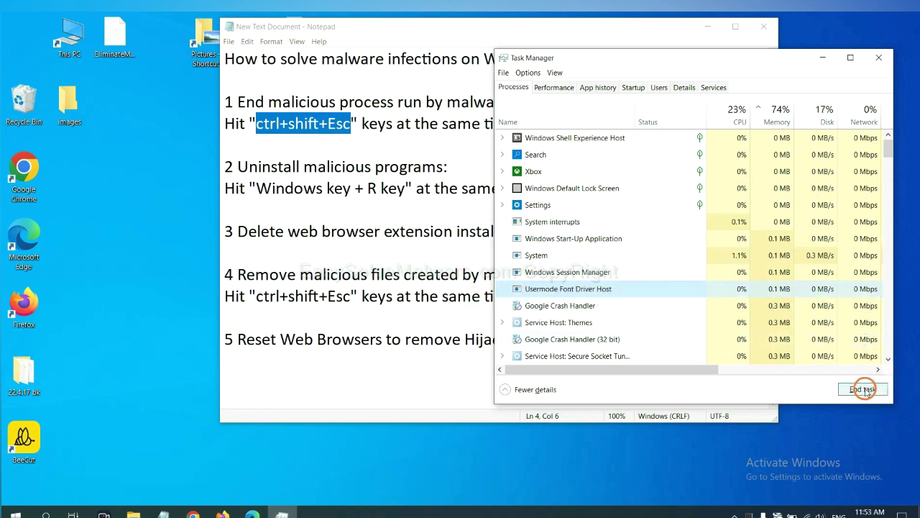
left_click(875, 60)
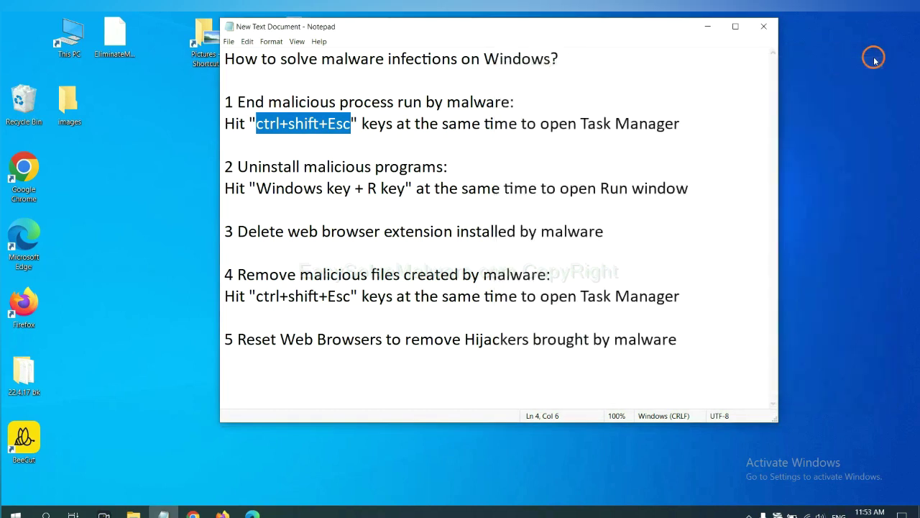
left_click(571, 209)
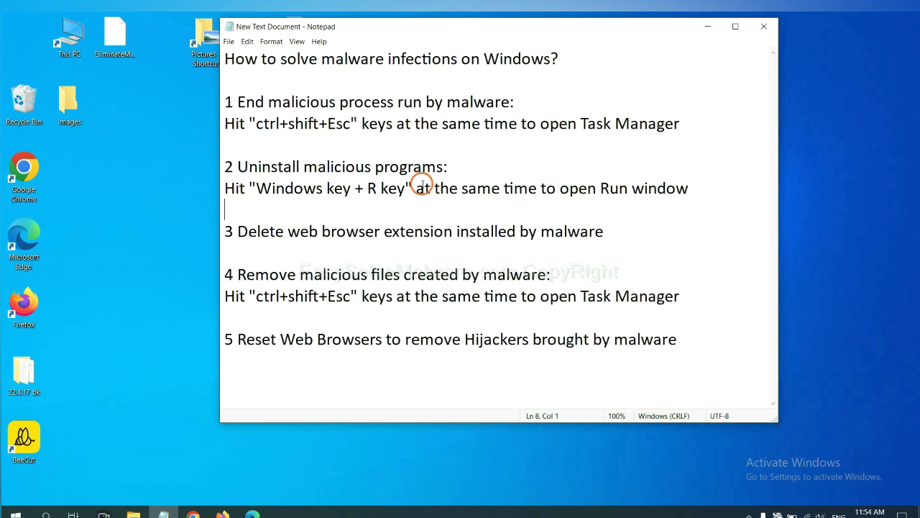
Step: Open the Run dialog beside the notes and enter 'control panel' as the command
left_click_drag(256, 190, 401, 200)
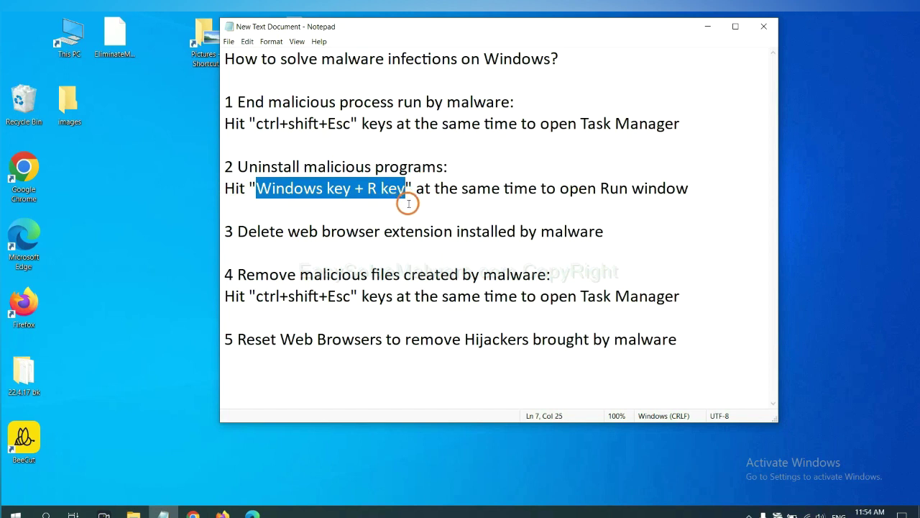
key("super+r")
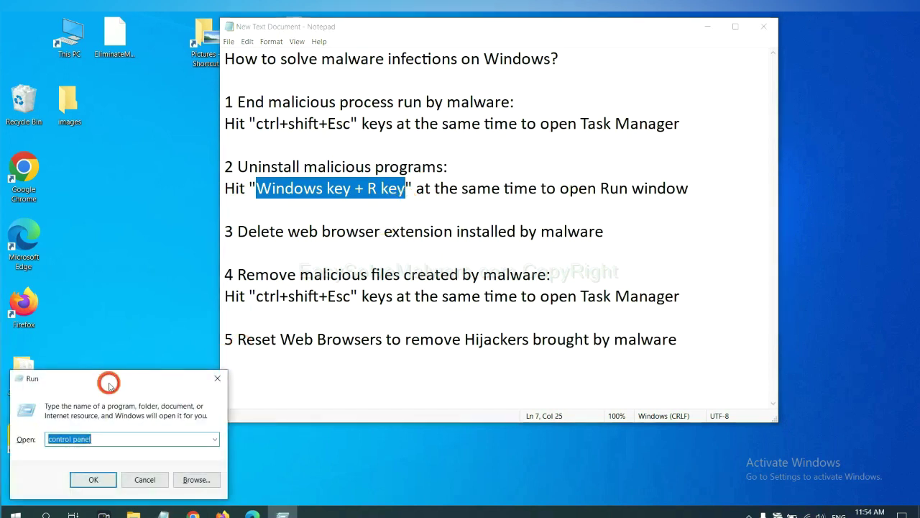
left_click_drag(109, 387, 704, 172)
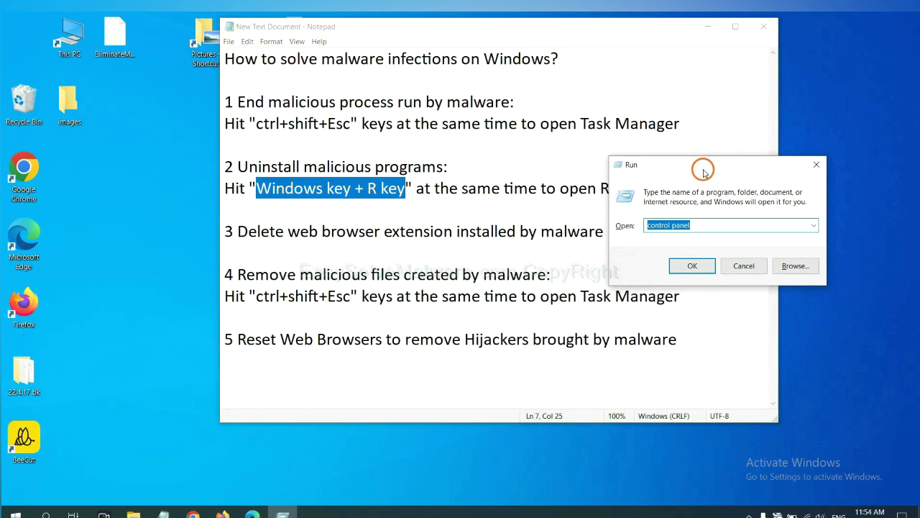
left_click(711, 224)
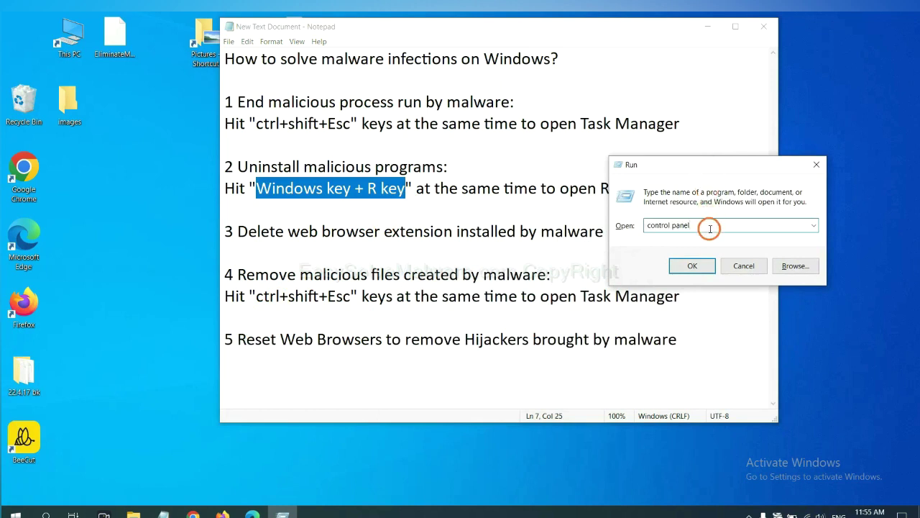
left_click_drag(646, 225, 692, 225)
Step: Run Control Panel, view installed programs, select Xiph.Org Open Codecs, then close the window
left_click(692, 274)
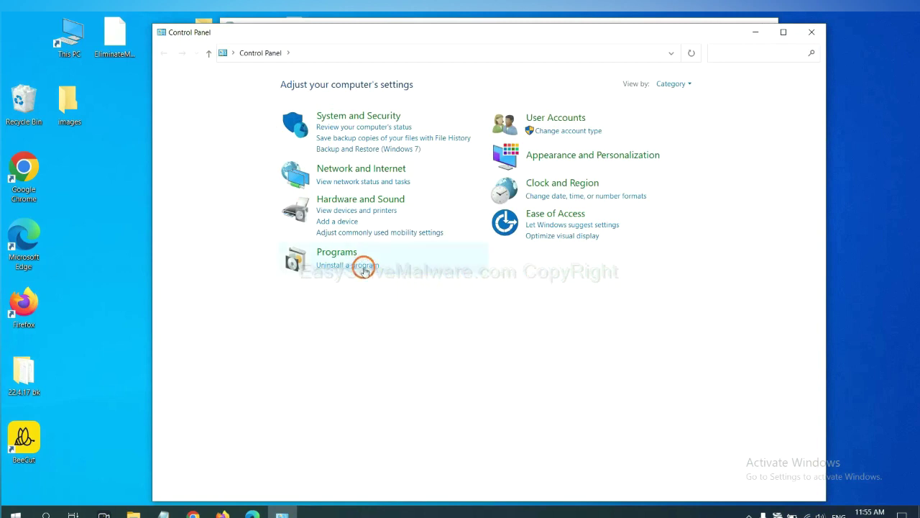
left_click(360, 265)
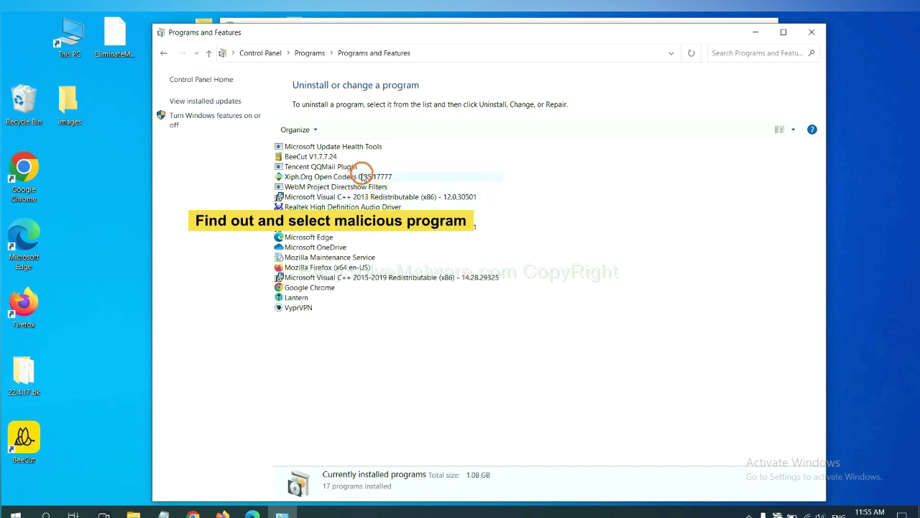
left_click(363, 176)
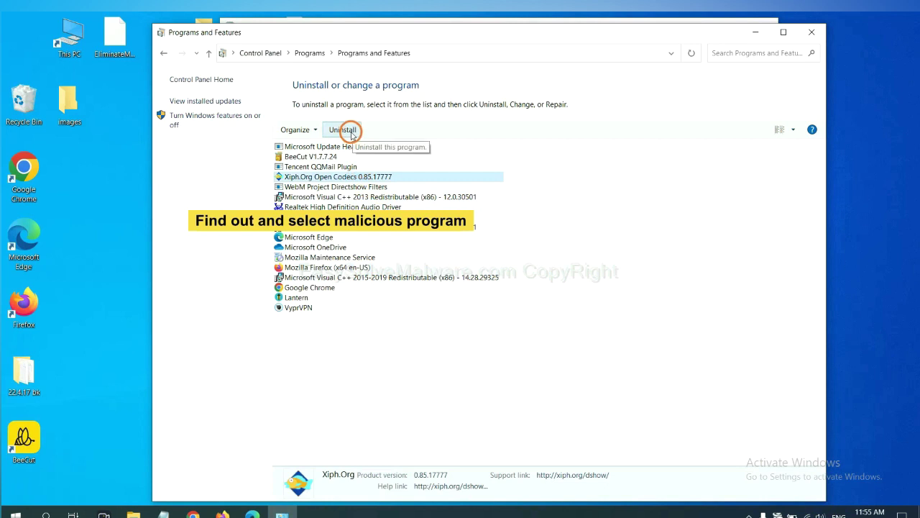
left_click(815, 32)
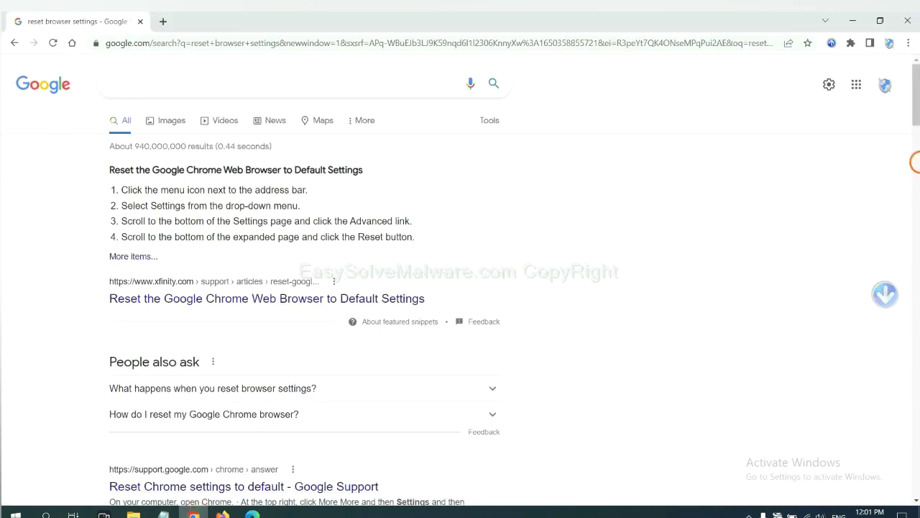
Step: Open Chrome's Extensions page through More tools to see the Scroll To Top extension
left_click(908, 43)
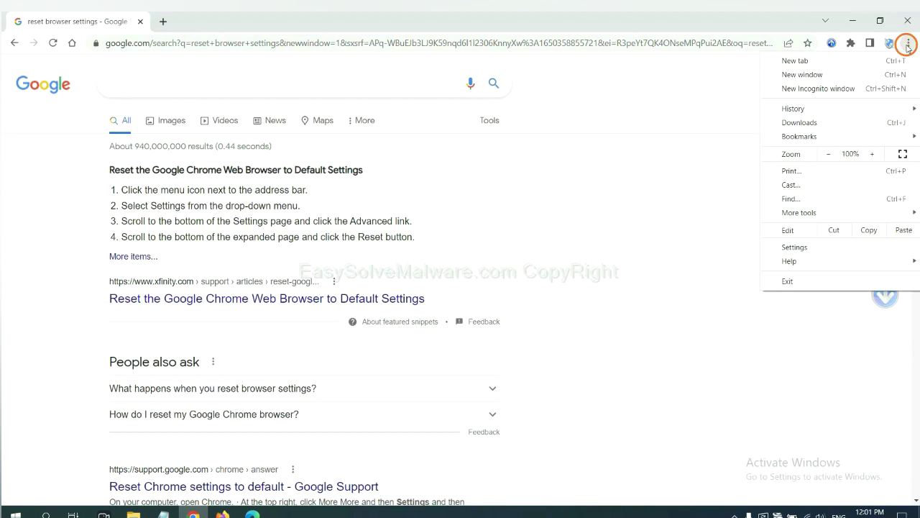
left_click(826, 212)
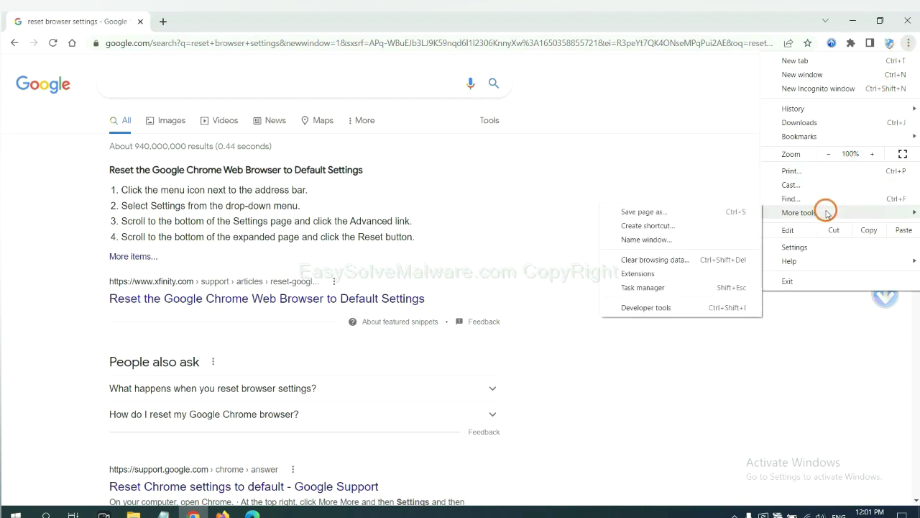
left_click(680, 272)
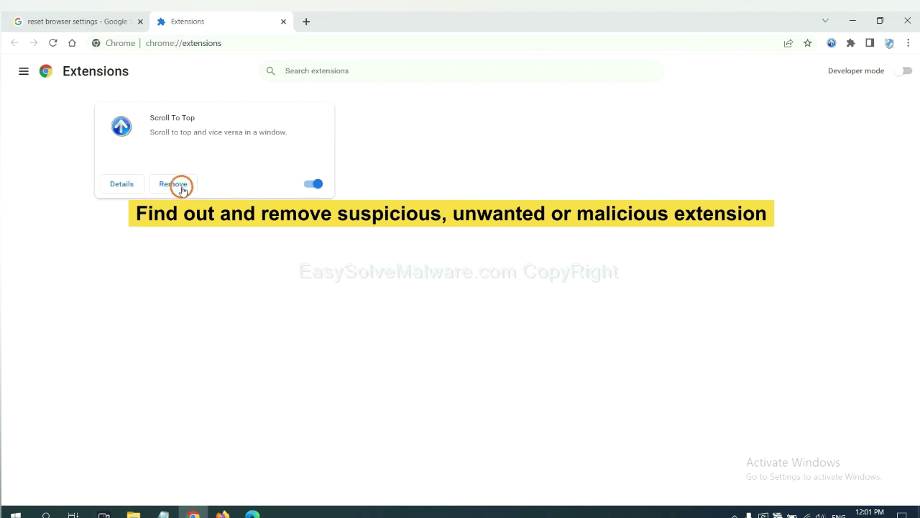
Step: Open Firefox's Add-ons and themes manager and view the GIPHY for Firefox extension's options
left_click(221, 513)
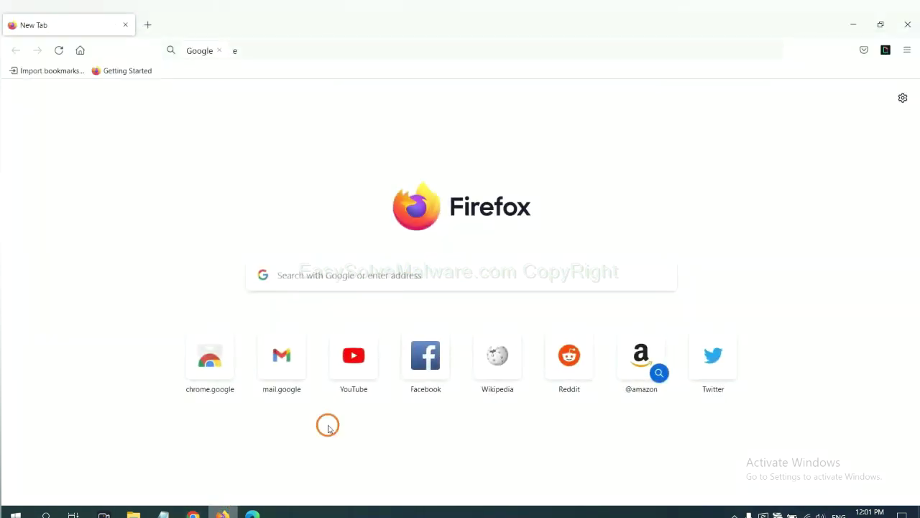
left_click(909, 50)
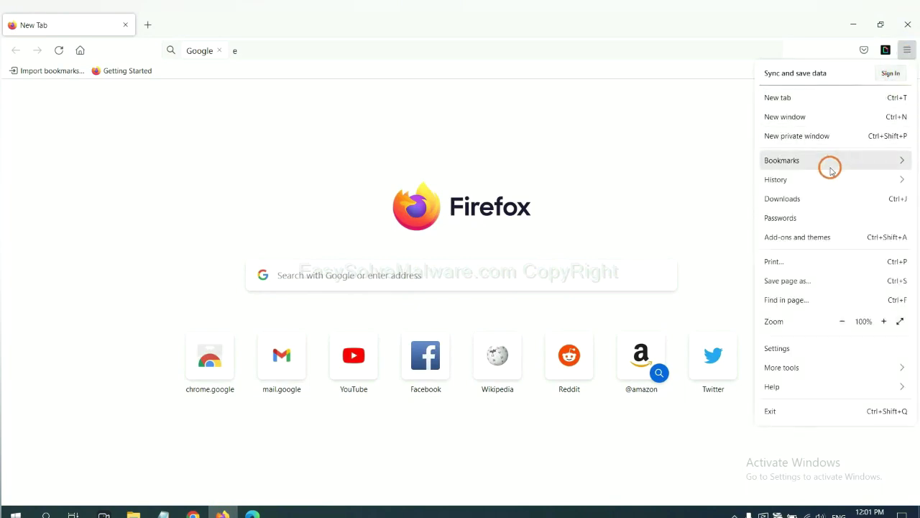
left_click(806, 243)
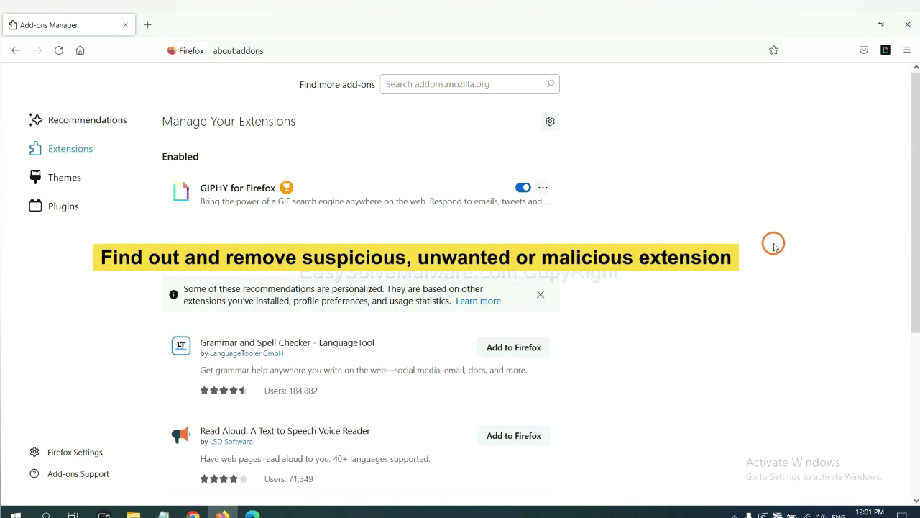
left_click(543, 188)
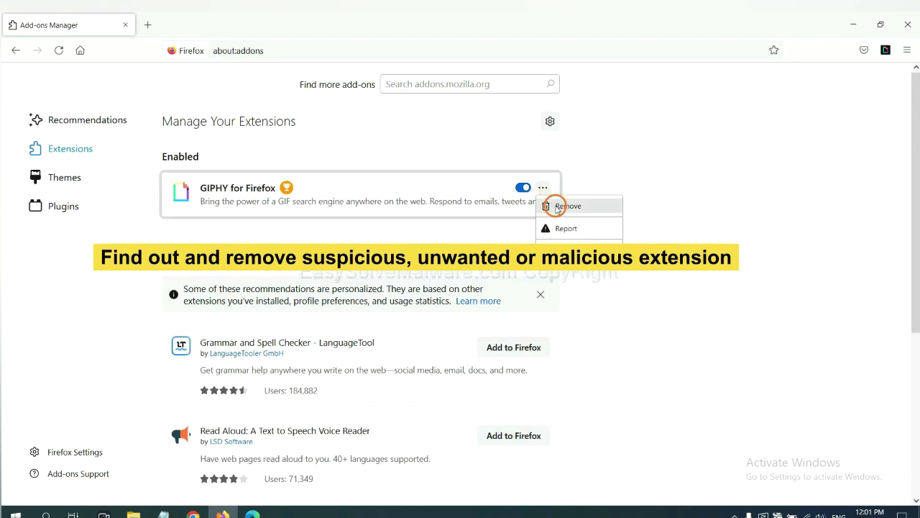
left_click(251, 513)
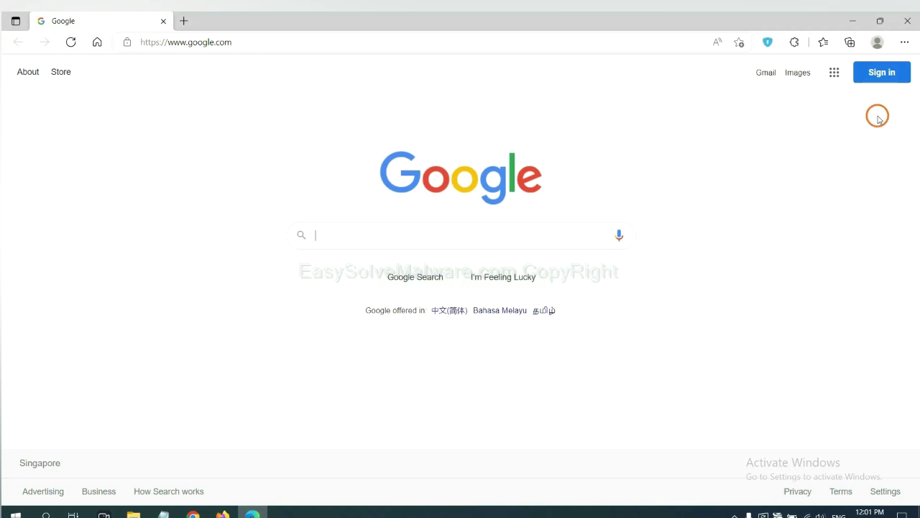
Step: Open Edge's extension management page and remove ArcVpn Free Fast VPN Proxy, confirming the removal
left_click(904, 42)
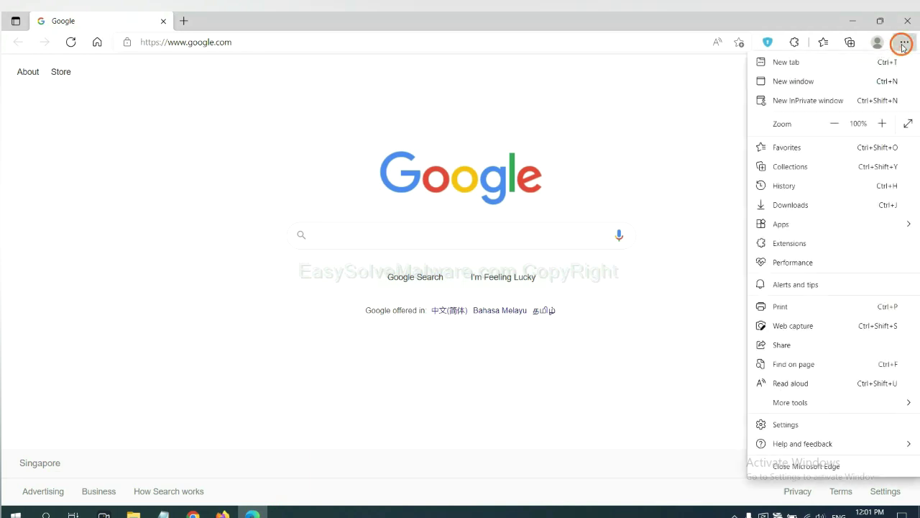
right_click(794, 244)
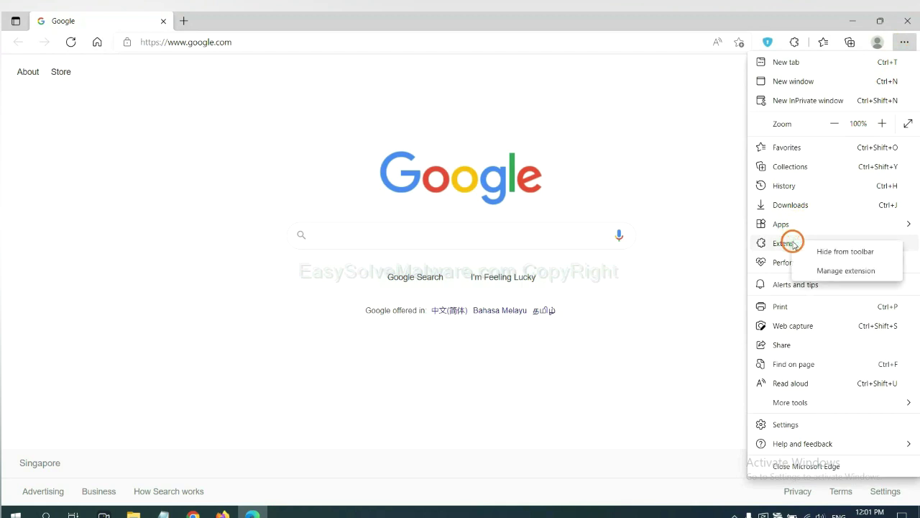
left_click(827, 270)
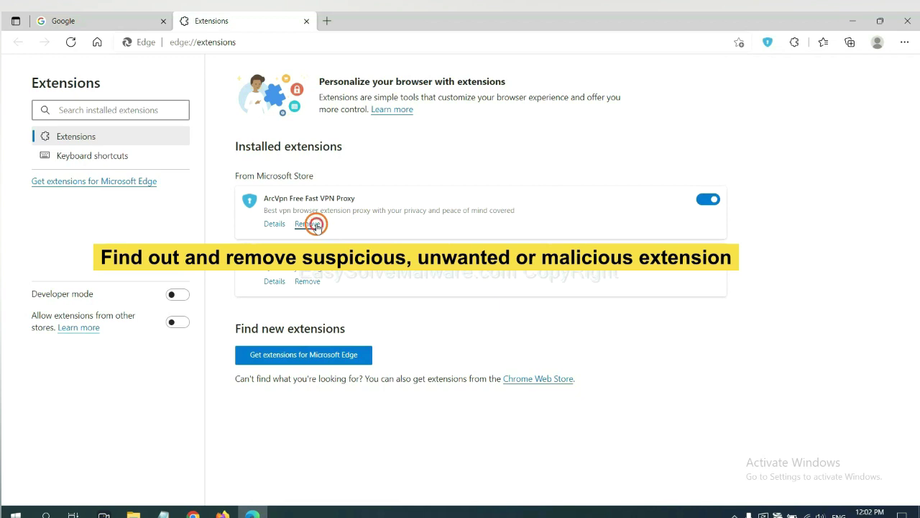
left_click(308, 224)
left_click(689, 127)
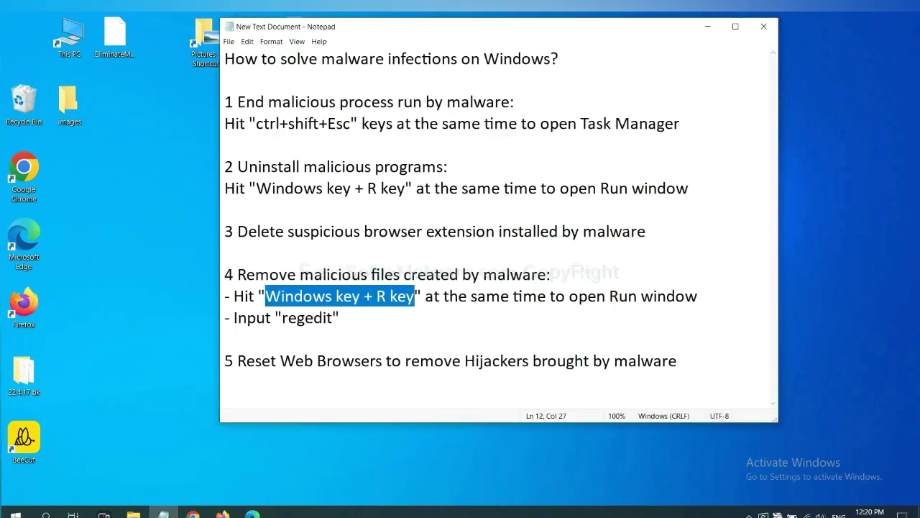
Step: Select the step 4 regedit lines in the notes and open the Run dialog beside them with regedit
left_click(626, 293)
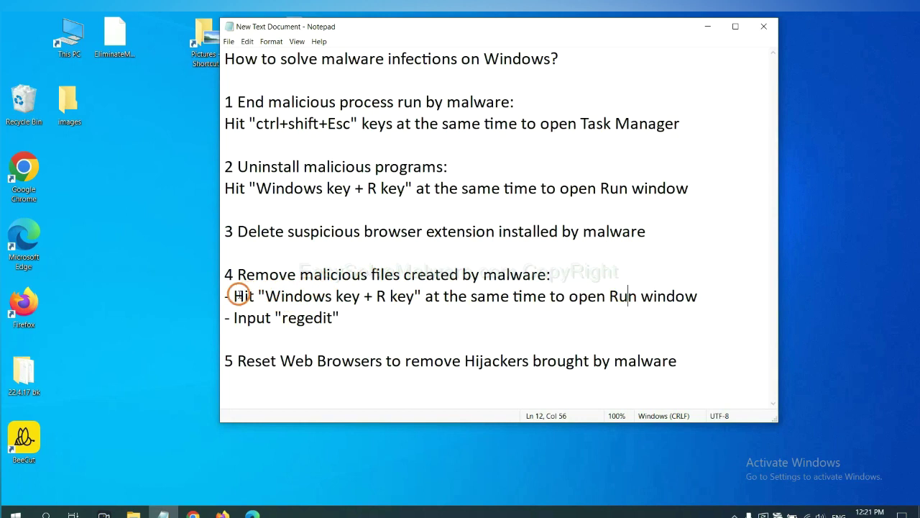
left_click_drag(237, 296, 532, 307)
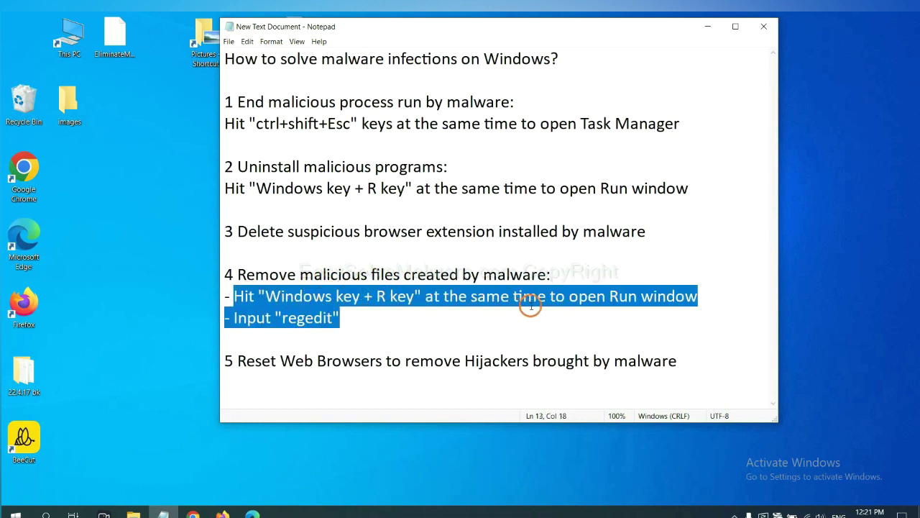
left_click(532, 307)
key("super+r")
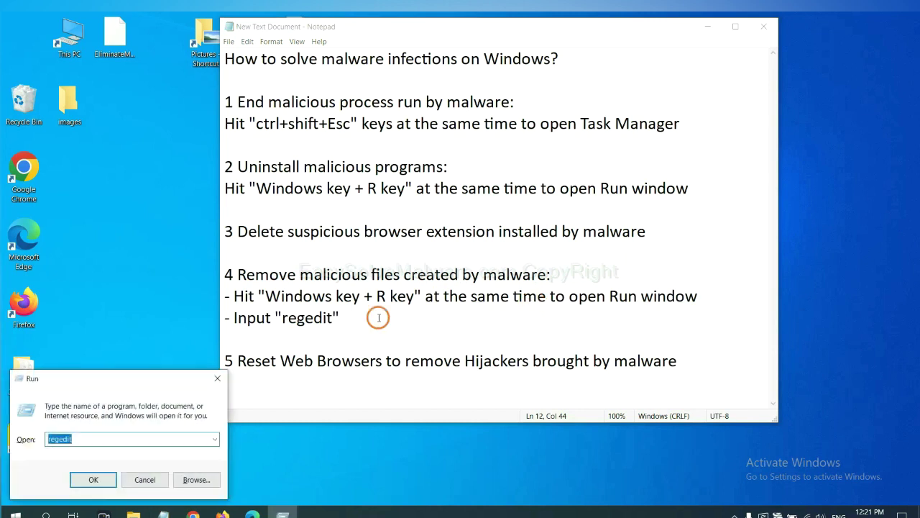
left_click_drag(177, 381, 740, 204)
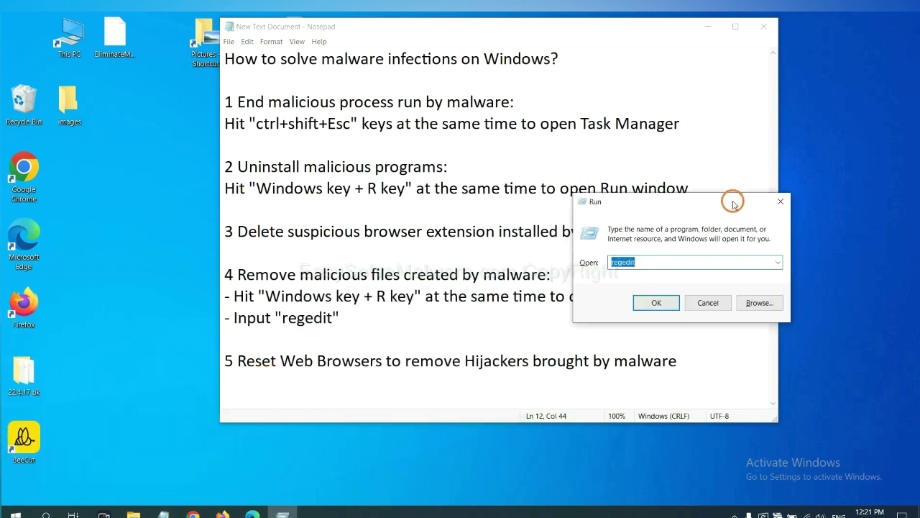
left_click(679, 261)
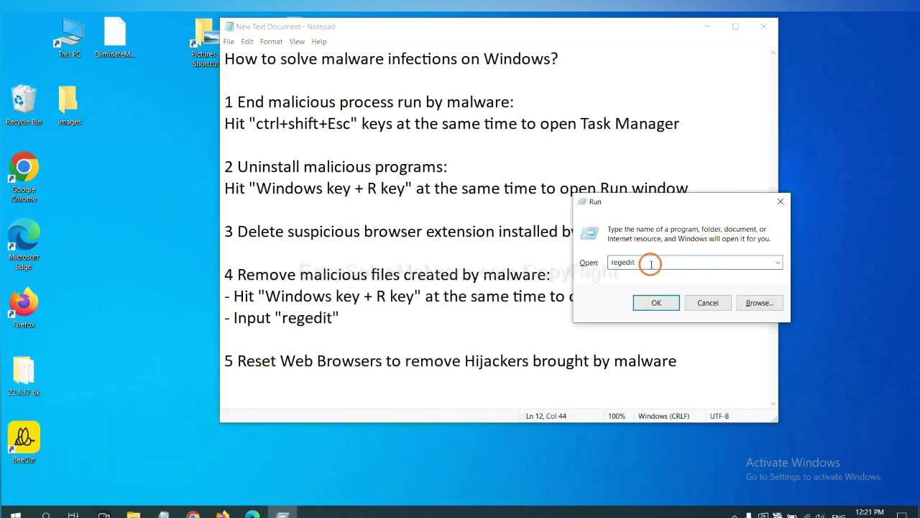
Step: Launch Registry Editor and search for 'beecut', finding BeeCut.exe under FEATURE_BROWSER_EMULATION
left_click(656, 302)
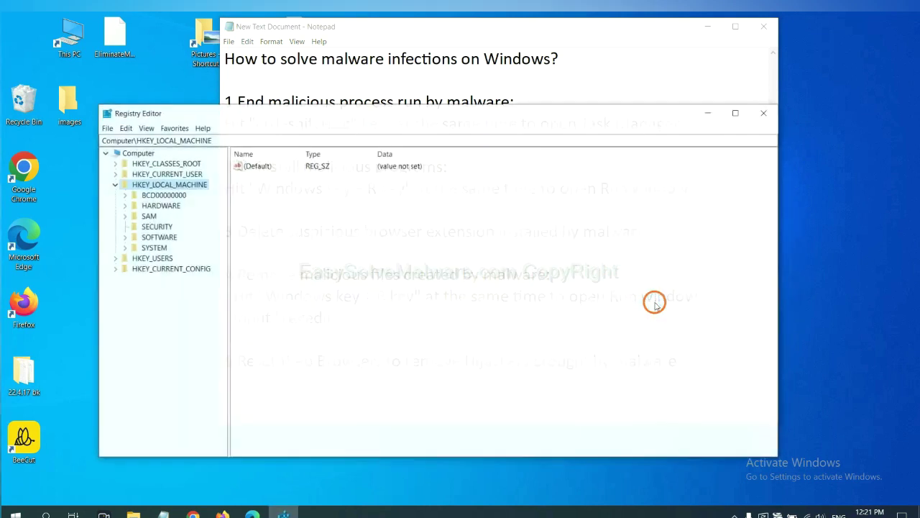
left_click(128, 128)
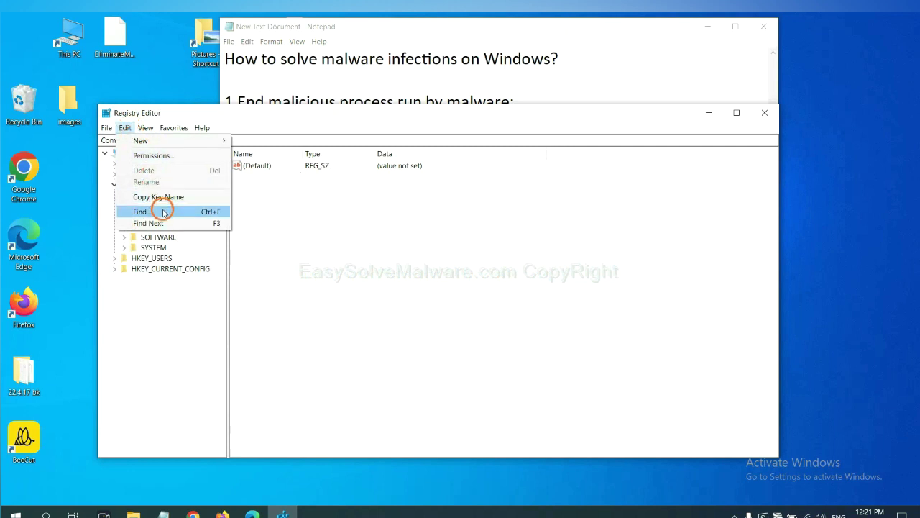
left_click(163, 212)
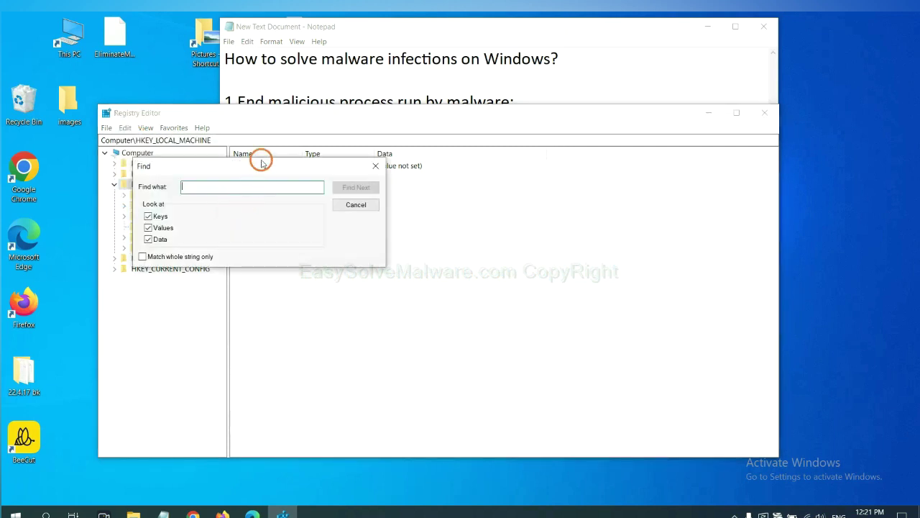
left_click_drag(259, 160, 389, 193)
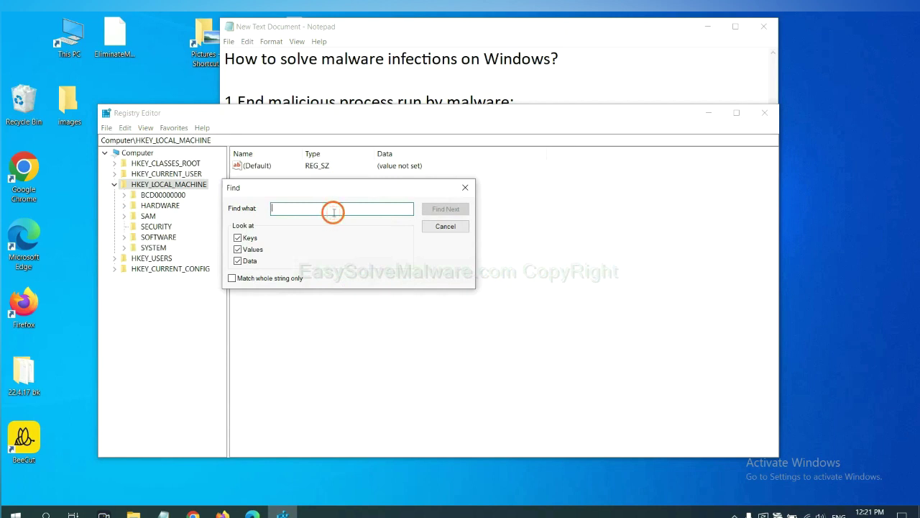
type("be")
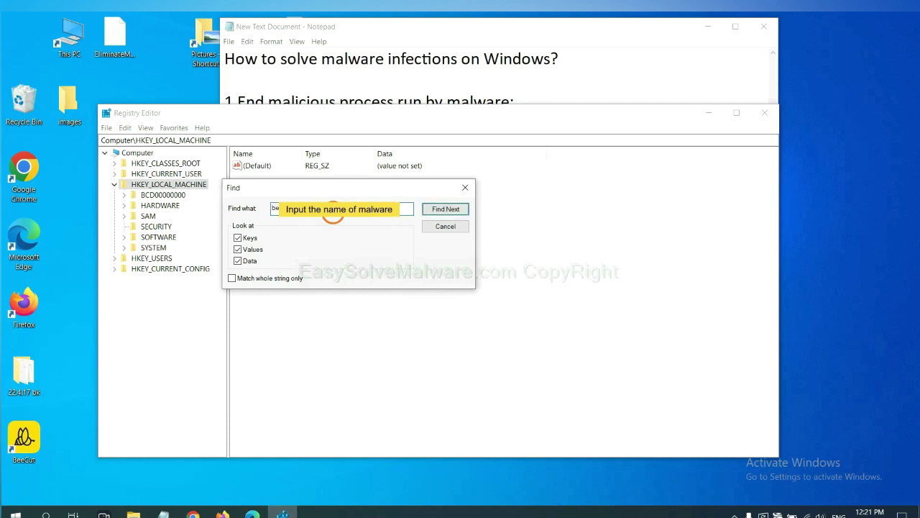
type("ecut")
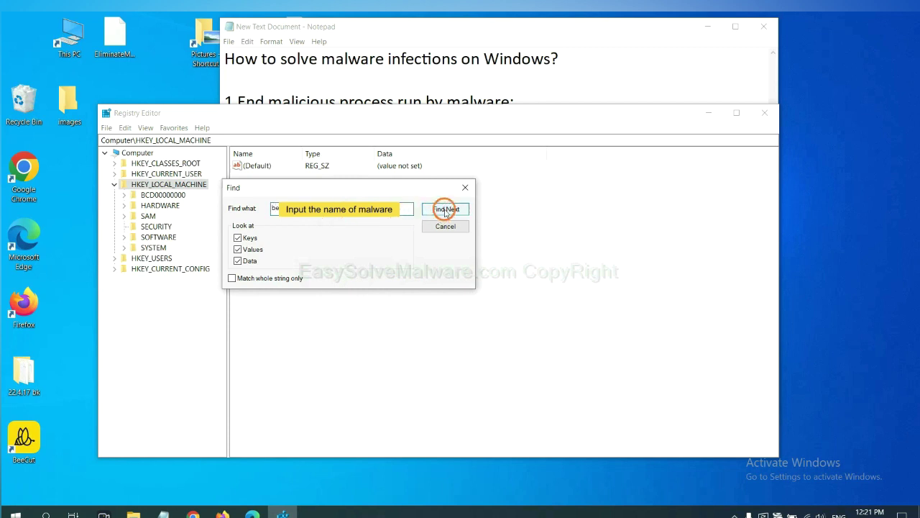
left_click(445, 209)
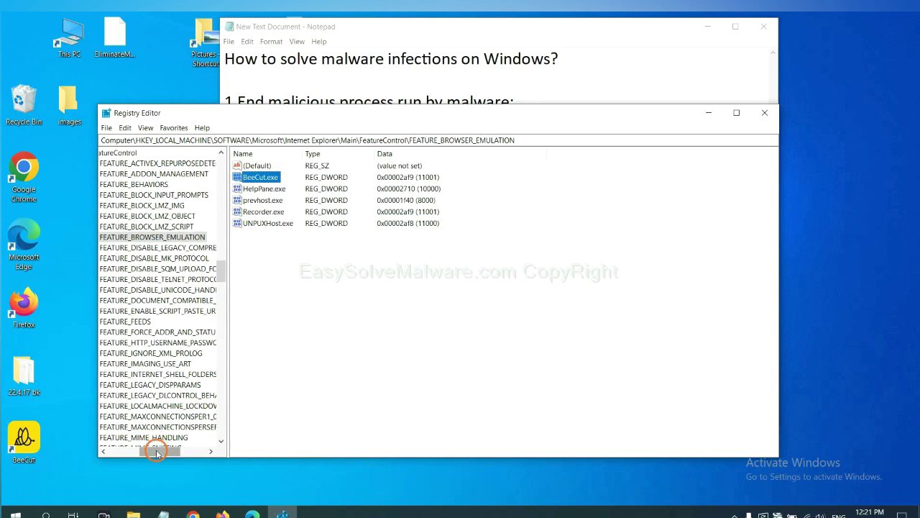
left_click_drag(156, 453, 141, 450)
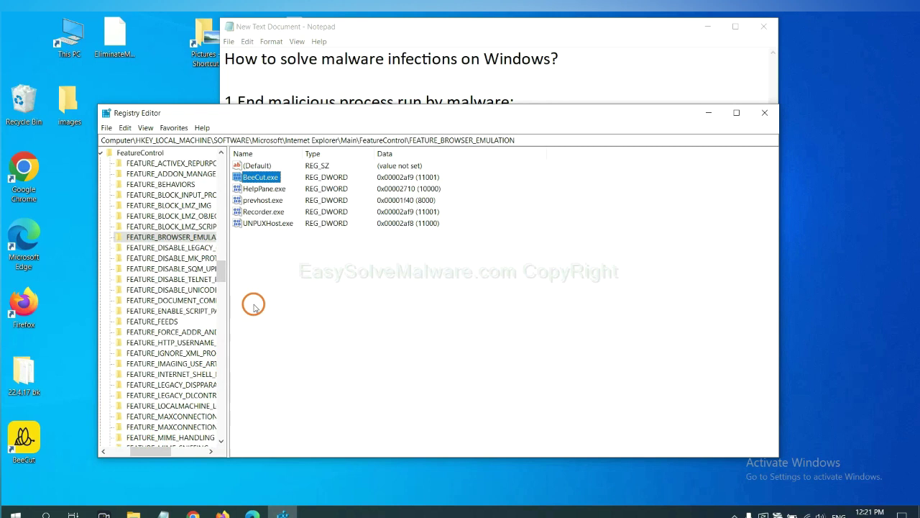
right_click(188, 239)
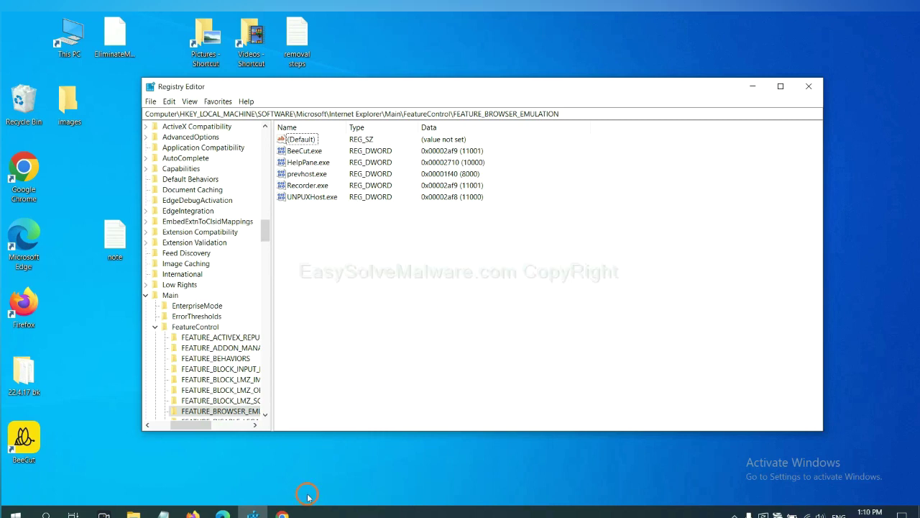
Step: Bring the EasySolveMalware.com guide in Chrome forward and scroll to its Windows/Mac Quick Menu
left_click(283, 513)
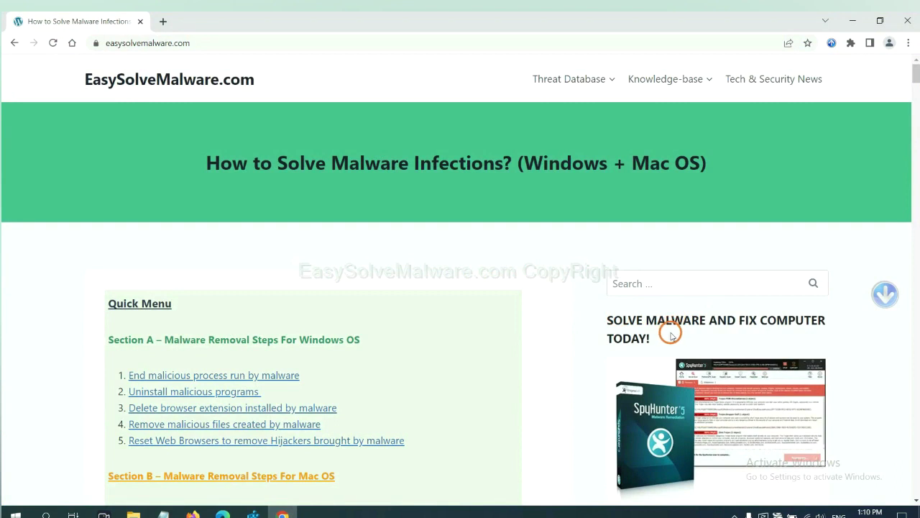
scroll(670, 328, "down", 1)
scroll(666, 348, "up", 1)
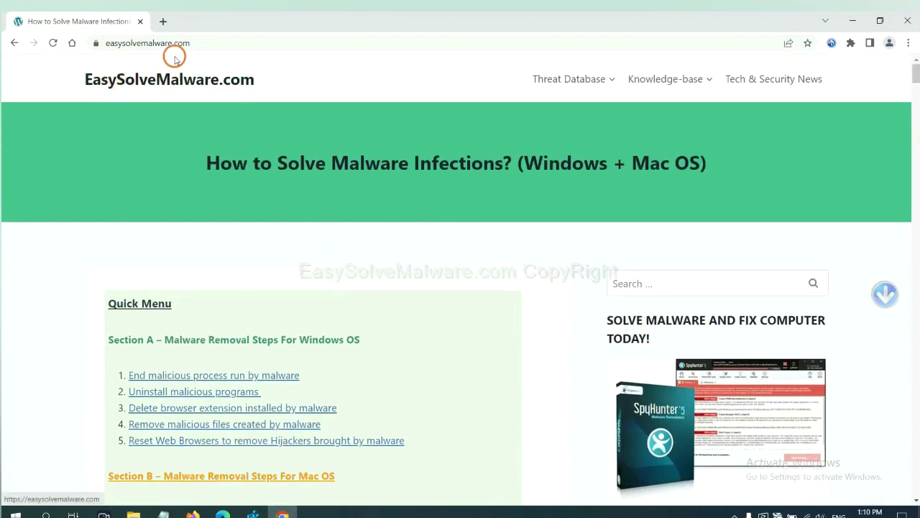
scroll(751, 338, "down", 3)
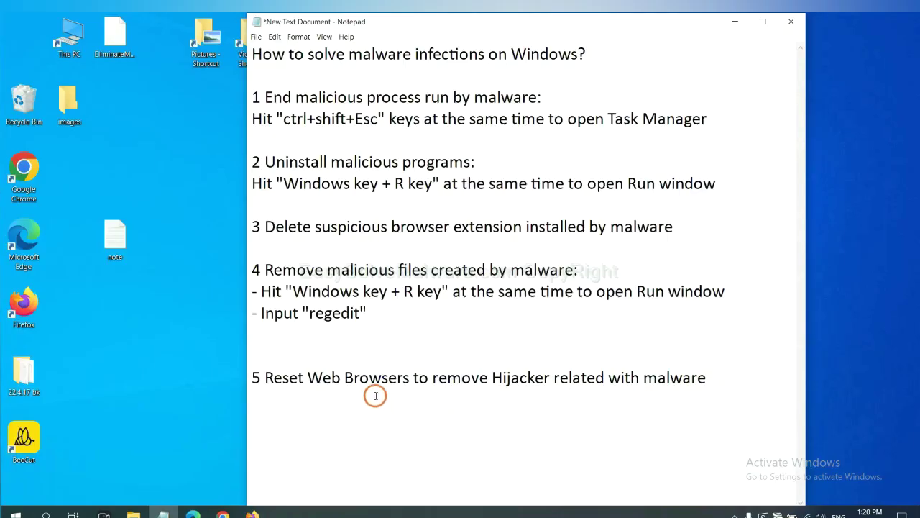
Step: Search Chrome settings for 'reset', choose 'Restore settings to their original defaults', then bring Firefox forward
left_click(222, 513)
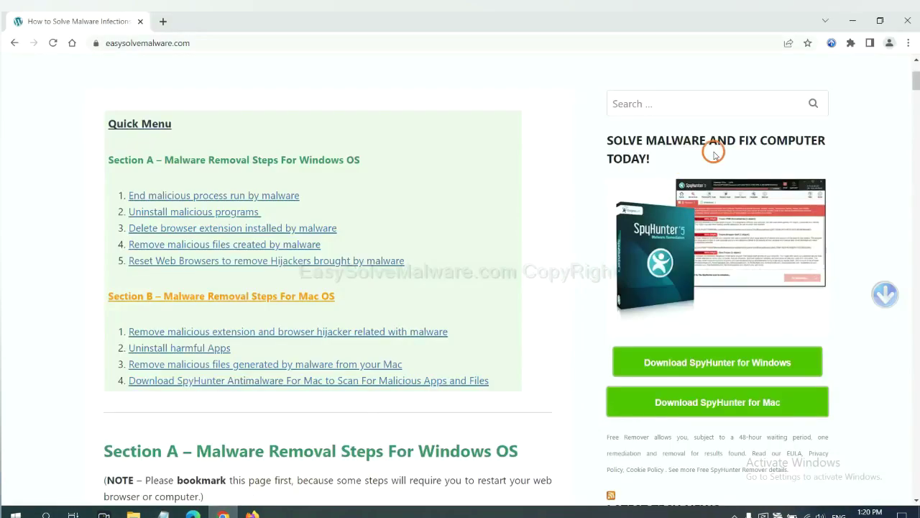
left_click(909, 43)
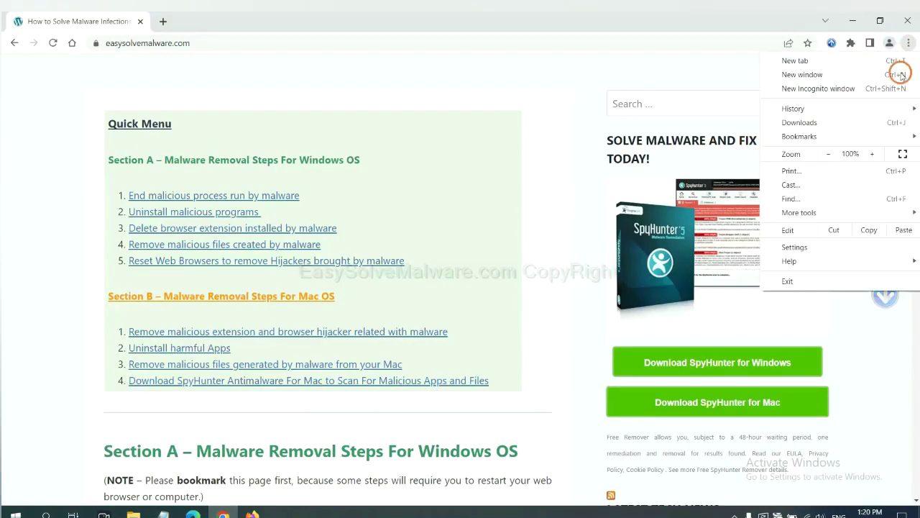
left_click(805, 246)
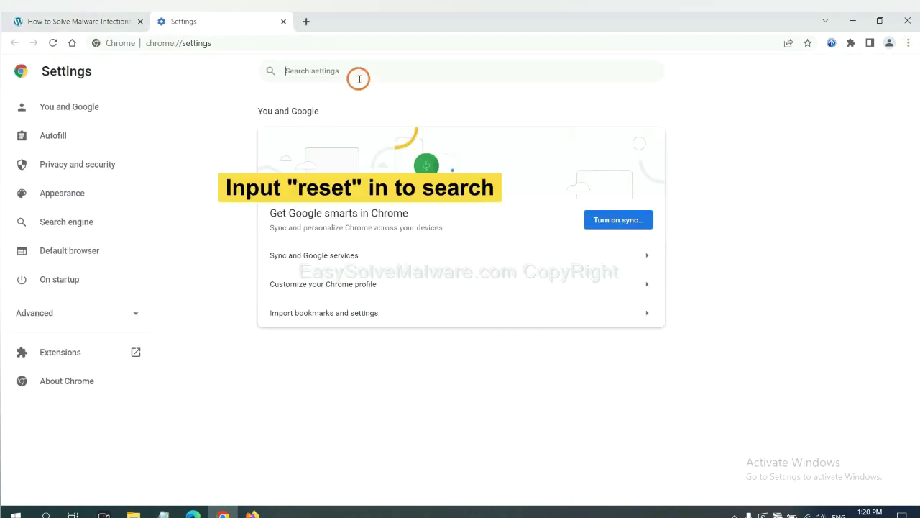
left_click(358, 78)
type("reset")
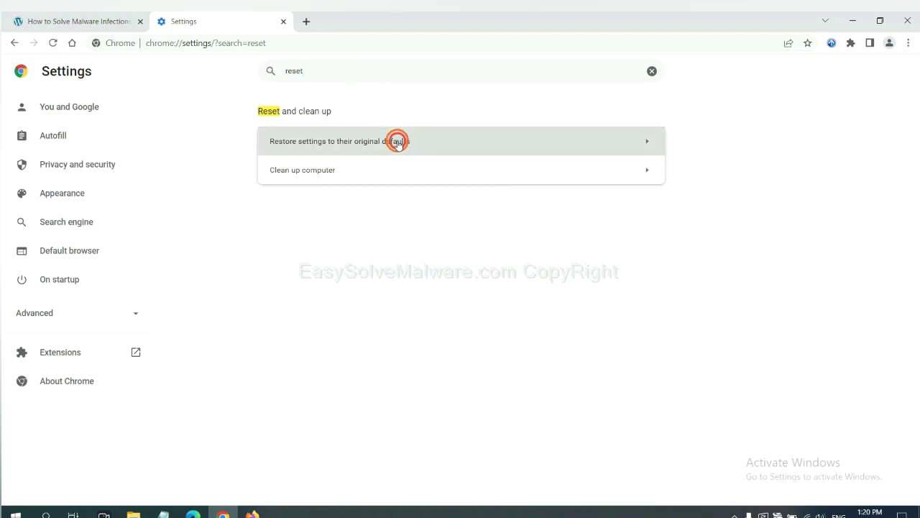
left_click(393, 140)
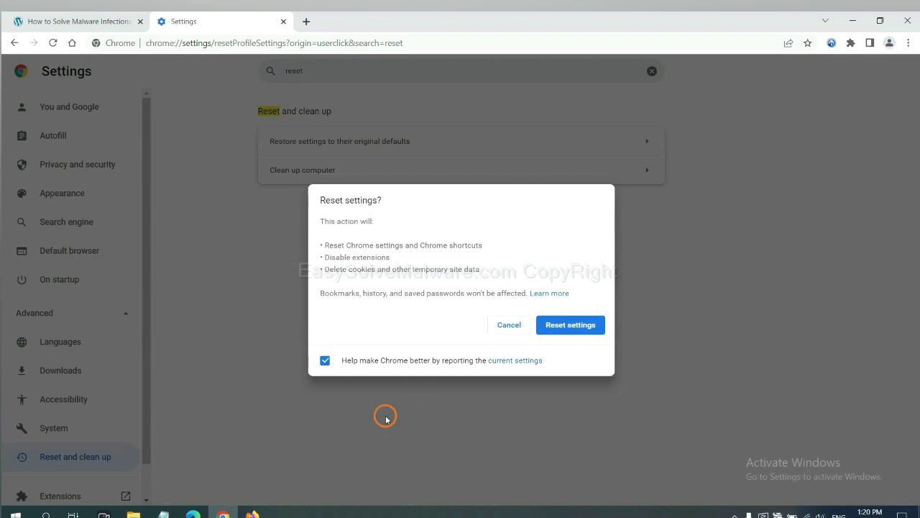
left_click(253, 513)
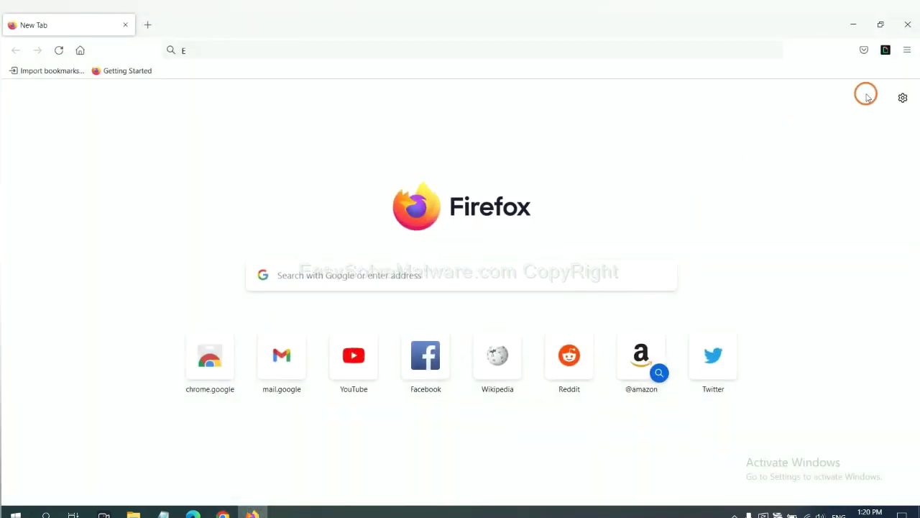
Step: Open Firefox's Help > More troubleshooting information page and choose 'Refresh Firefox…'
left_click(908, 51)
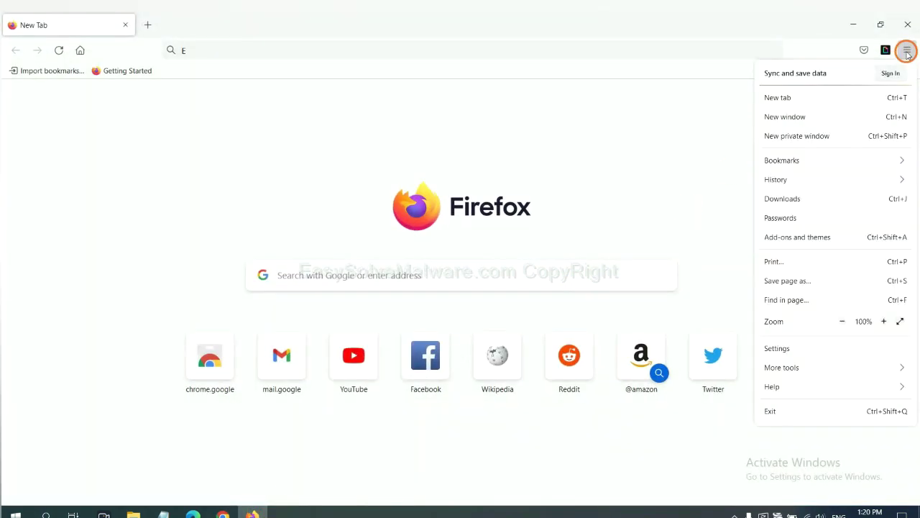
left_click(792, 385)
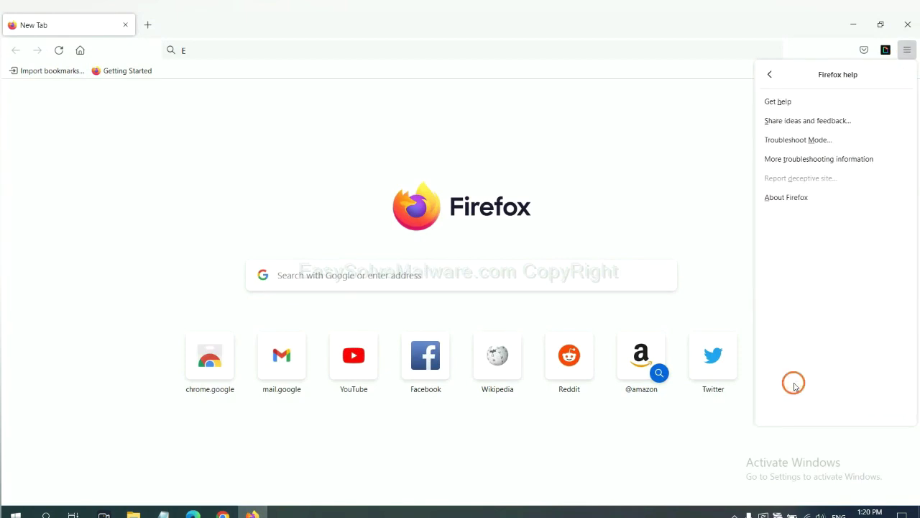
left_click(809, 159)
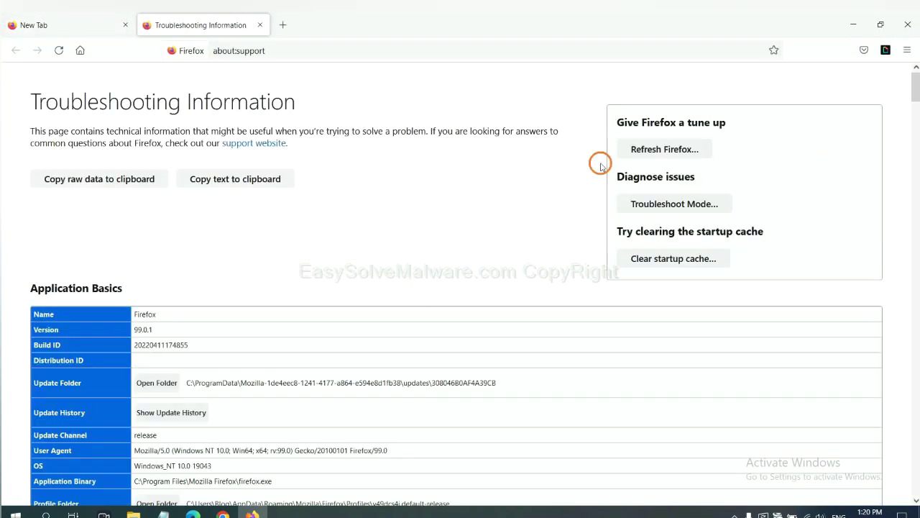
left_click(648, 153)
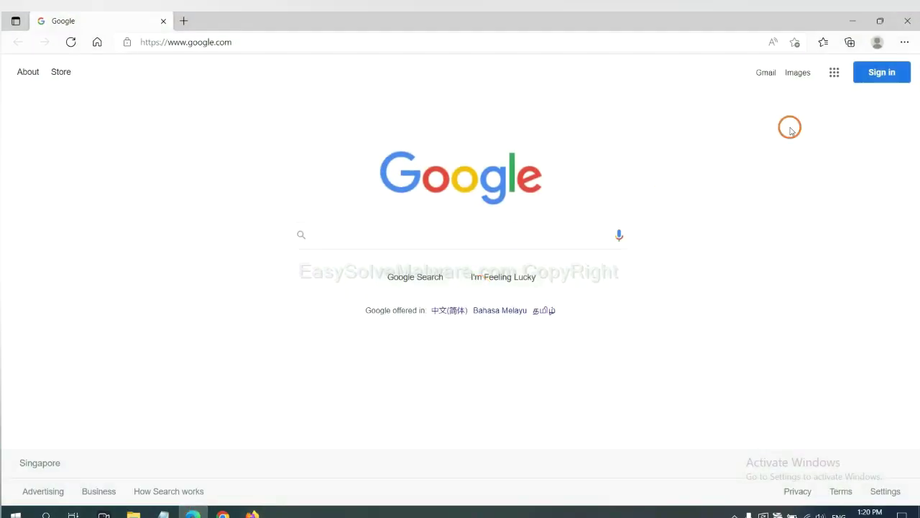
Step: Search Edge's settings for 'reset' and choose 'Restore settings to their default values'
left_click(905, 42)
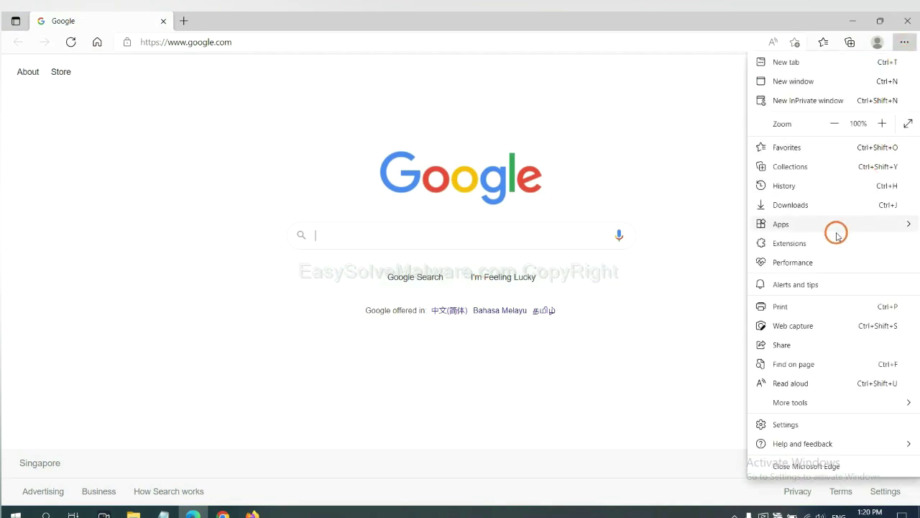
left_click(786, 425)
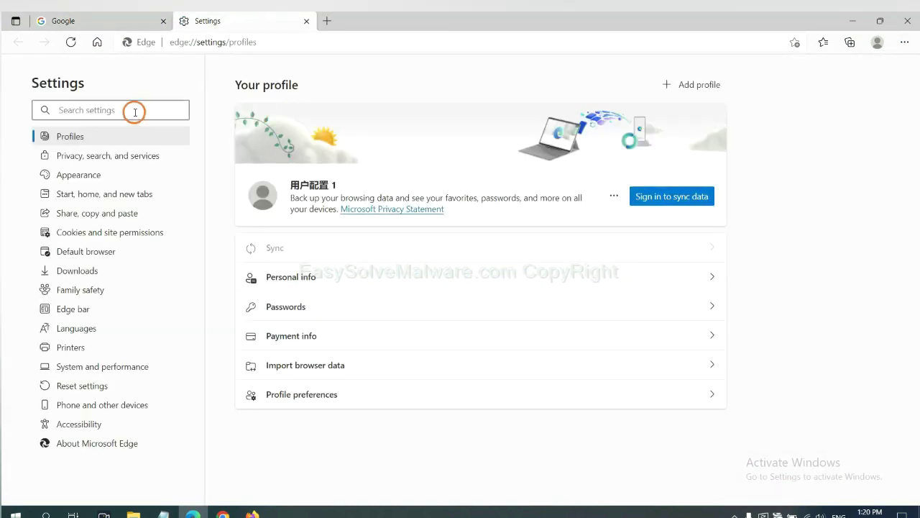
type("re")
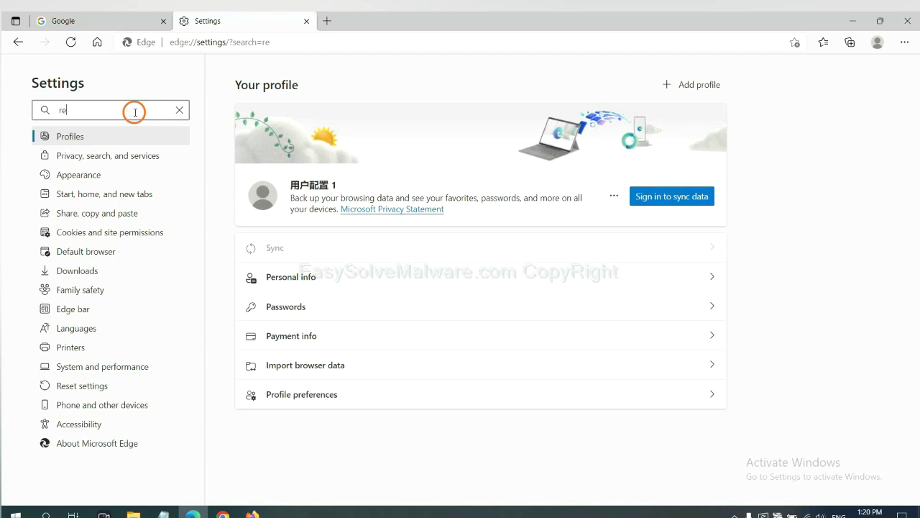
type("set")
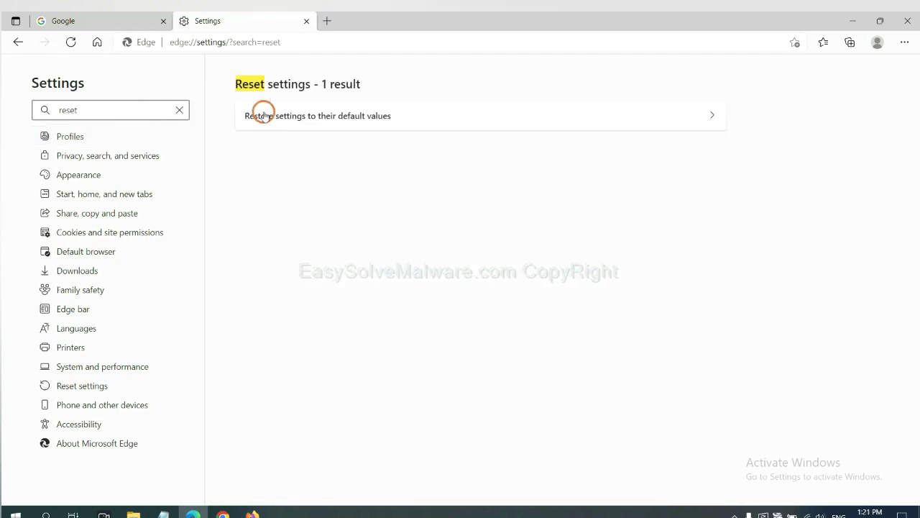
left_click(324, 115)
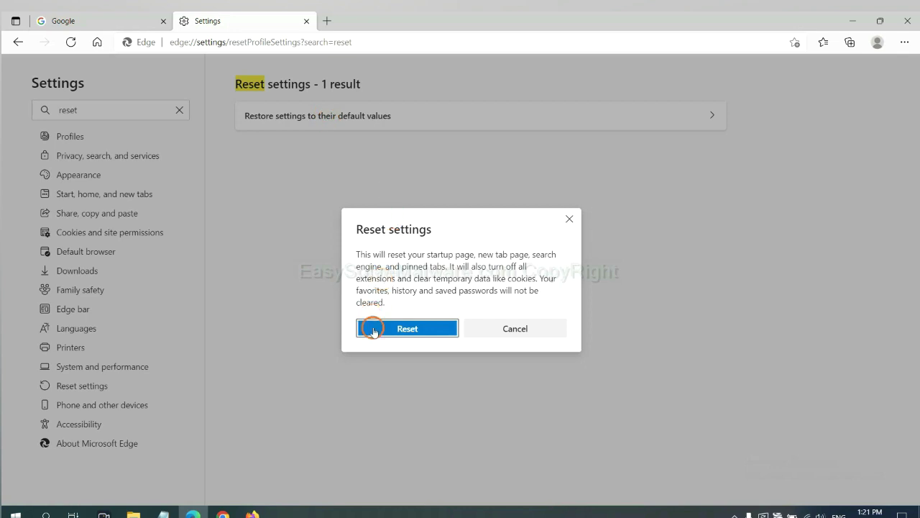